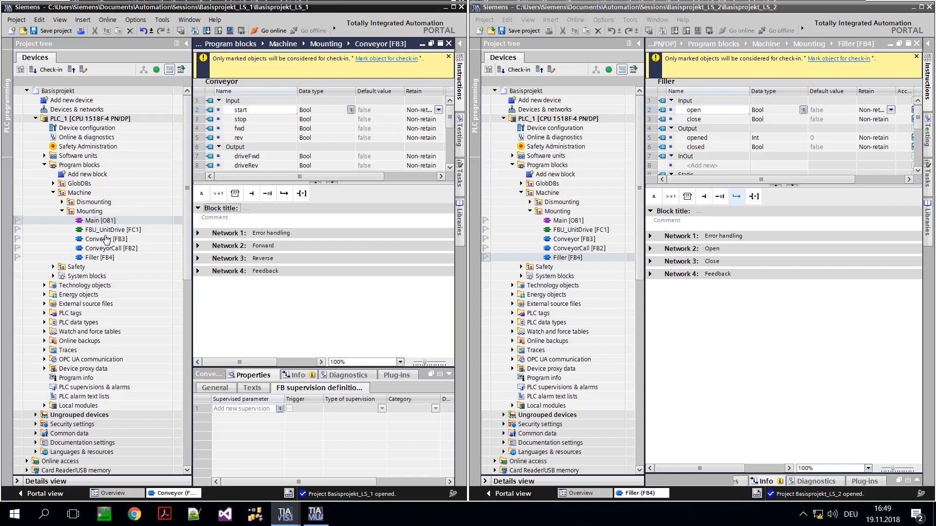
- Add the block comment "bugfix" to Conveyor [FB3] in Basisprojekt_LS_1 and mark the block for check-in
{"action": "left_click", "coordinate": [220, 218]}
{"action": "type", "text": "bugfix"}
{"action": "left_click", "coordinate": [18, 239]}
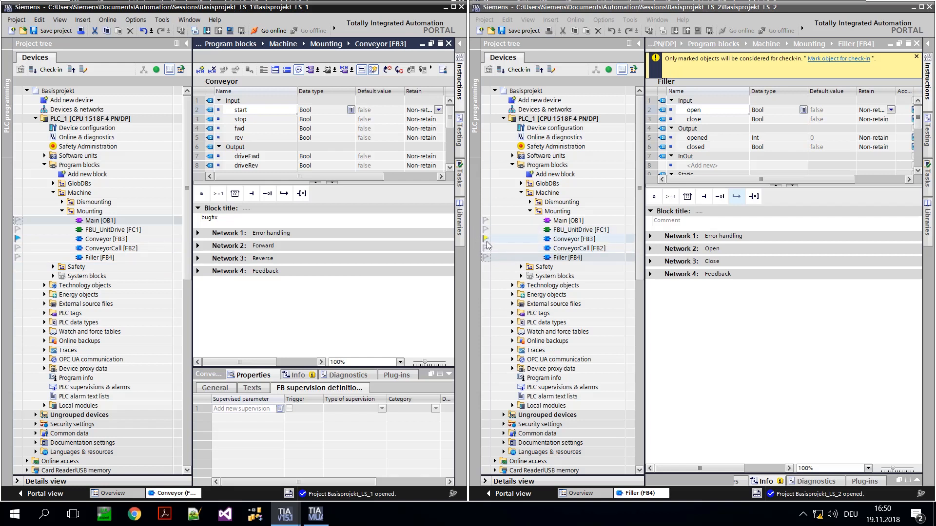
- In Basisprojekt_LS_2, set the data type of the Filler output "opened" to Bool and mark Filler [FB4] for check-in
{"action": "left_click", "coordinate": [763, 141]}
{"action": "double_click", "coordinate": [762, 139]}
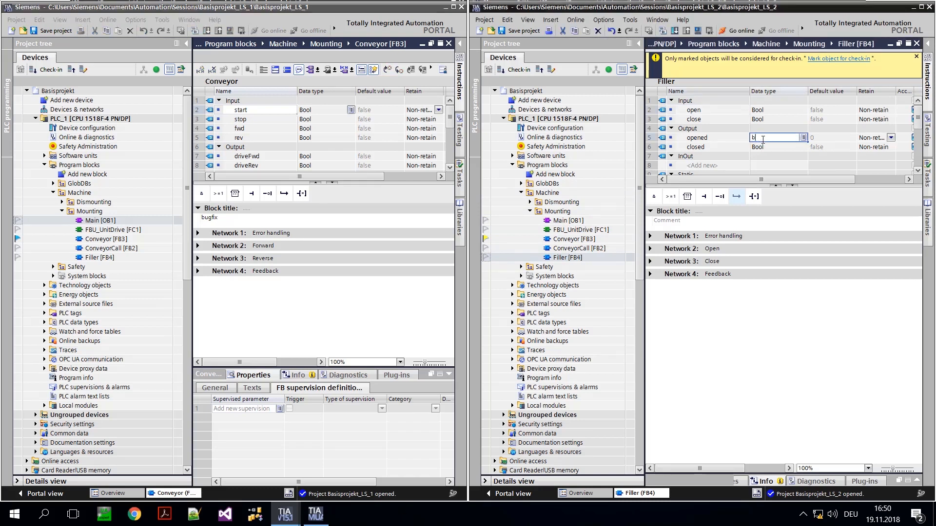
{"action": "type", "text": "Bool"}
{"action": "key", "text": "Return"}
{"action": "key", "text": "Return"}
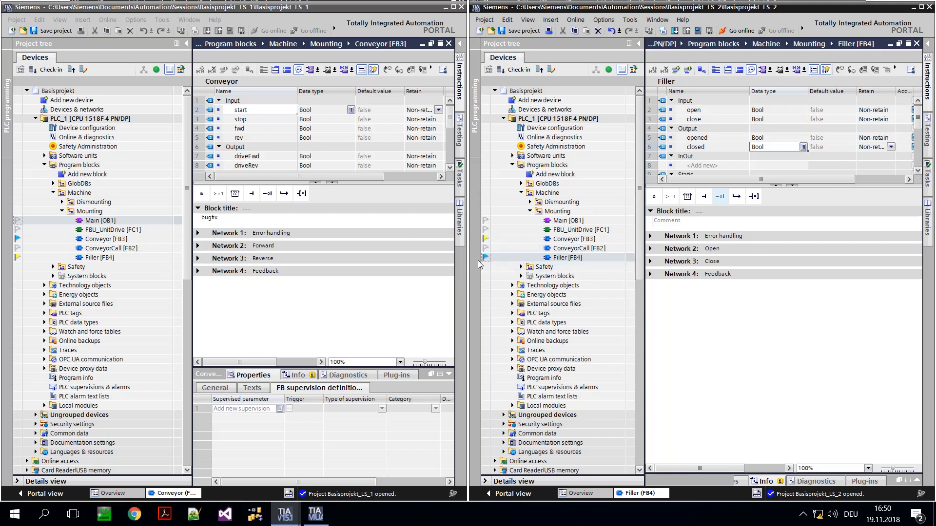
{"action": "left_click", "coordinate": [5, 258]}
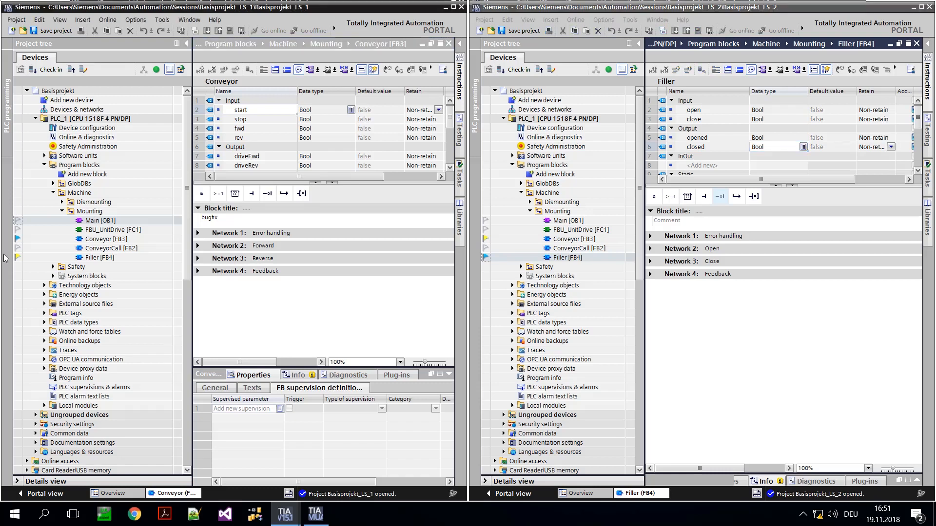
- Check in the marked changes of Basisprojekt_LS_1 with the comment "bugfix", letting the server data overwrite the local session
{"action": "left_click", "coordinate": [55, 71]}
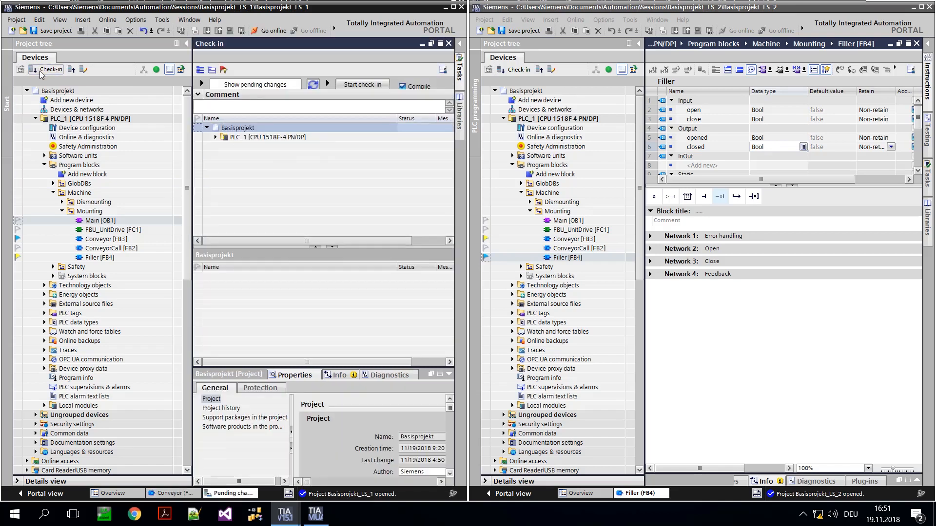
{"action": "left_click", "coordinate": [201, 106]}
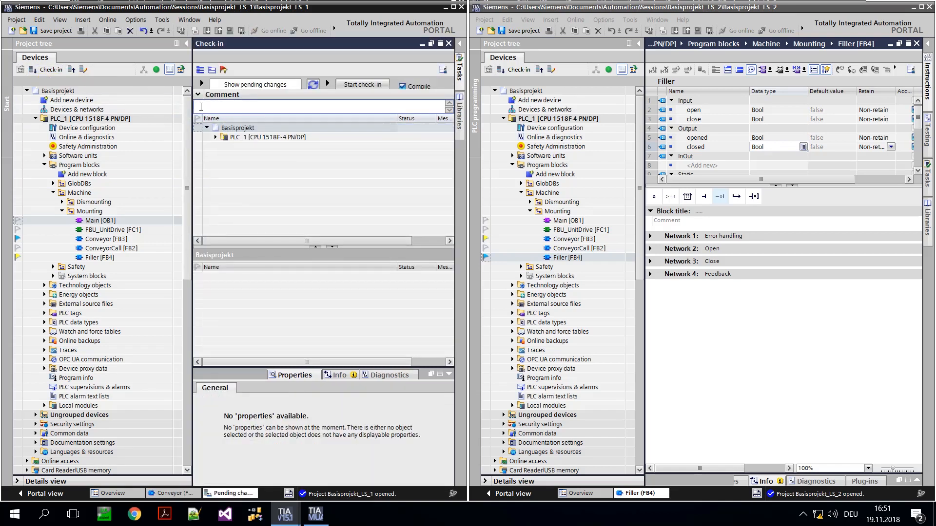
{"action": "type", "text": "bugfix"}
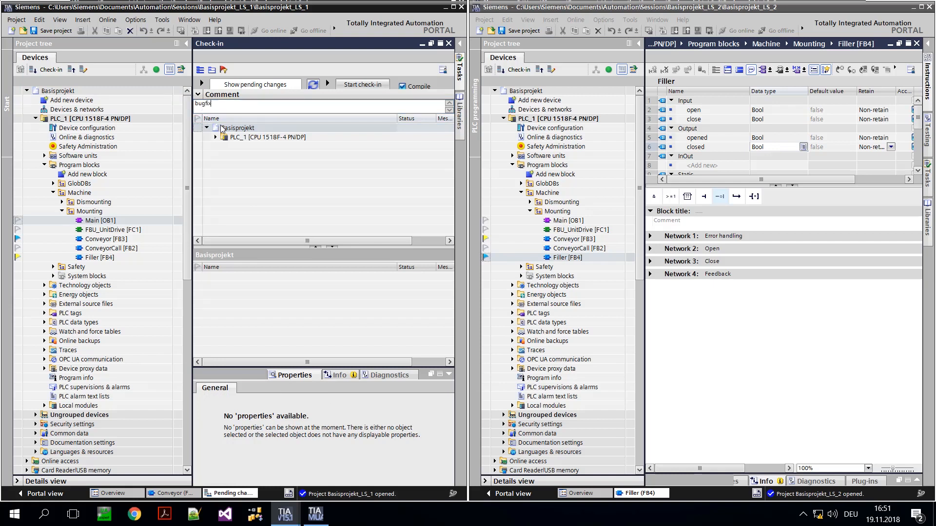
{"action": "left_click", "coordinate": [358, 85]}
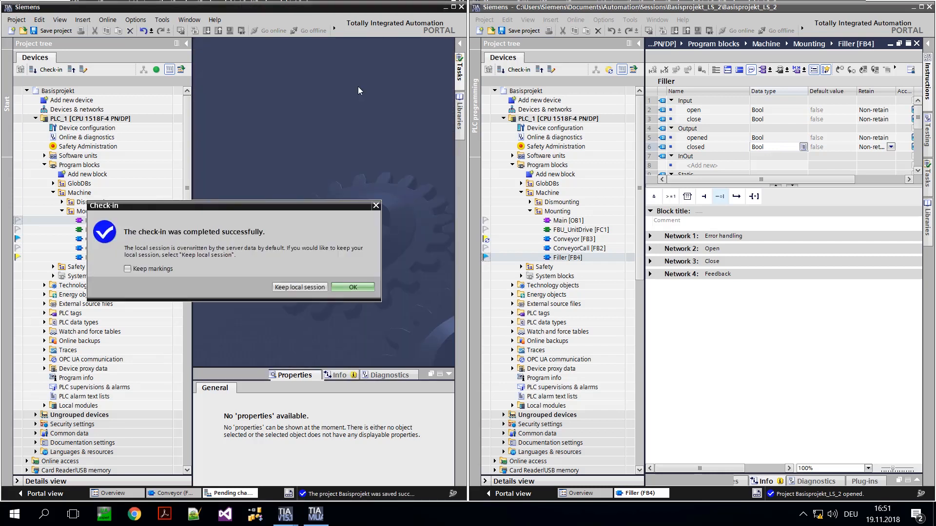
{"action": "left_click", "coordinate": [356, 288]}
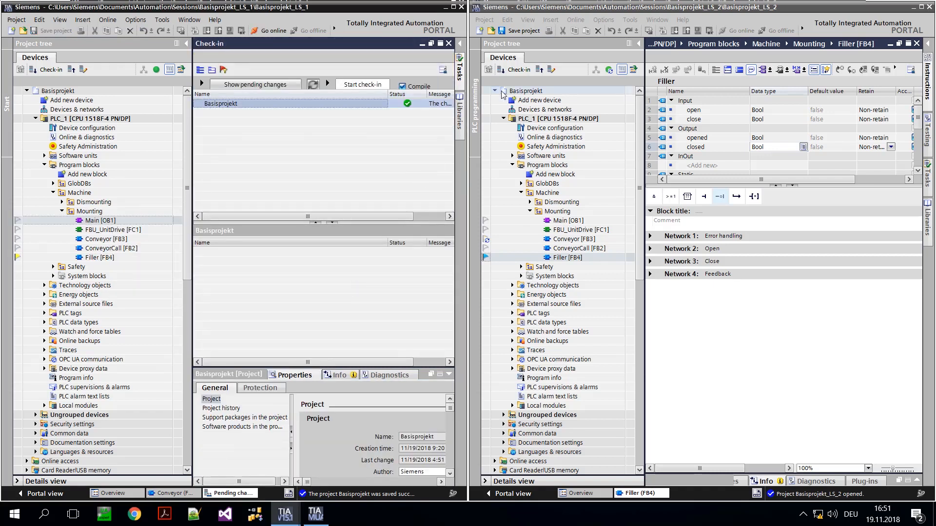
- Check in the marked changes of Basisprojekt_LS_2 with the comment "interface", letting the server data overwrite the local session
{"action": "left_click", "coordinate": [517, 69]}
{"action": "left_click", "coordinate": [673, 105]}
{"action": "type", "text": "interface"}
{"action": "left_click", "coordinate": [813, 84]}
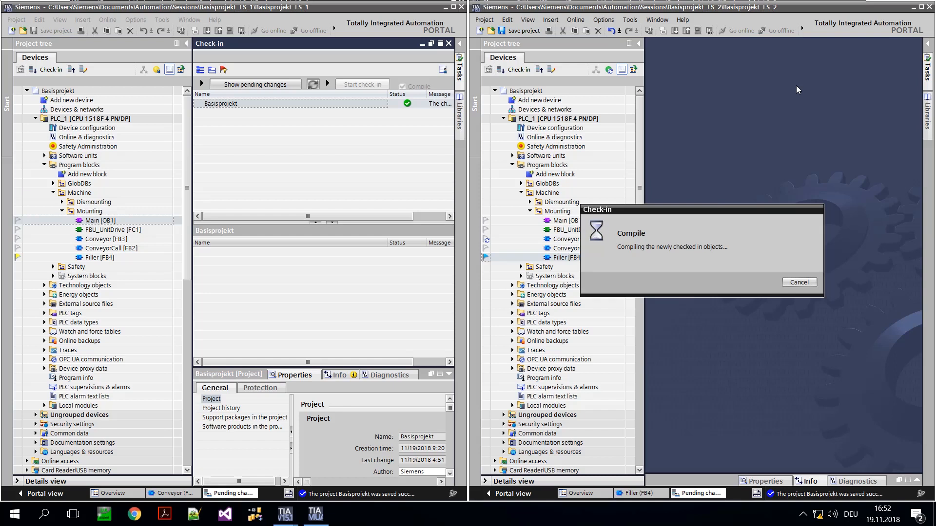
{"action": "left_click", "coordinate": [828, 286]}
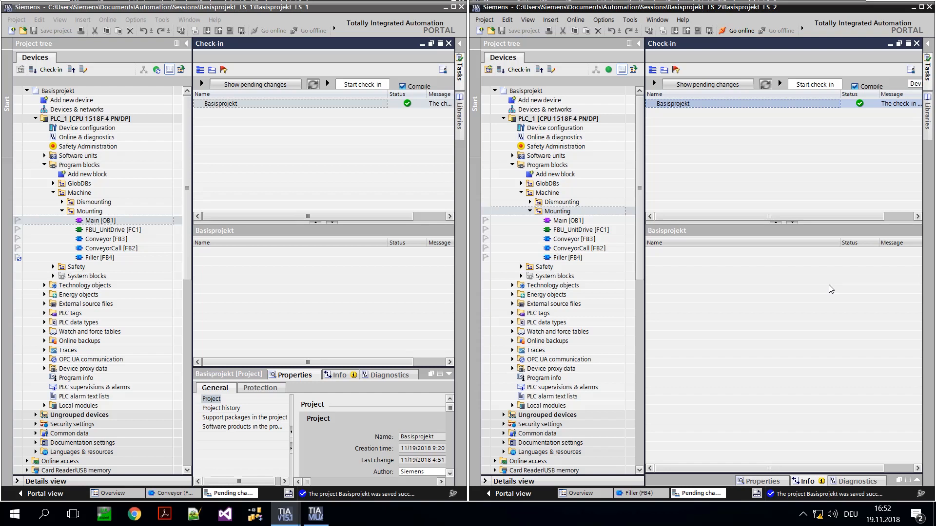
- Refresh the local session Basisprojekt_LS_1 from the server to bring in the checked-in Filler change
{"action": "left_click", "coordinate": [71, 69]}
{"action": "left_click", "coordinate": [349, 85]}
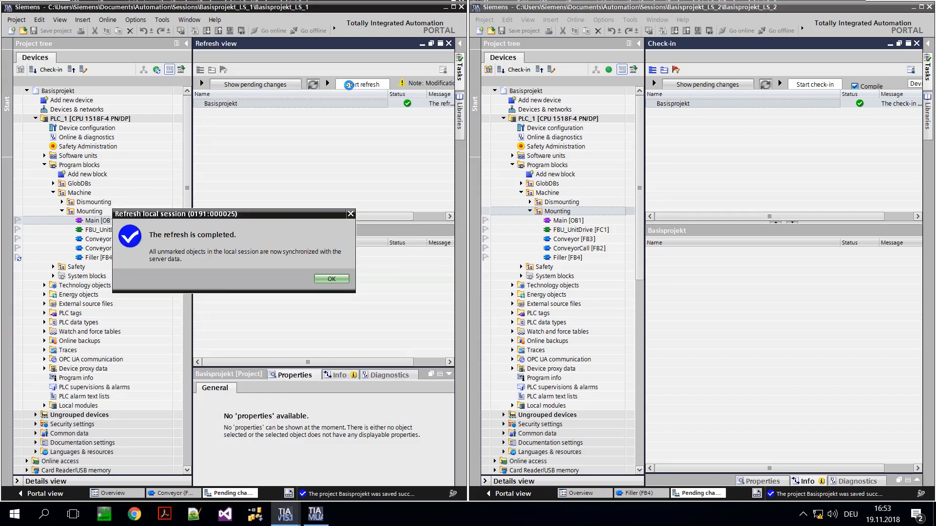
{"action": "left_click", "coordinate": [344, 280]}
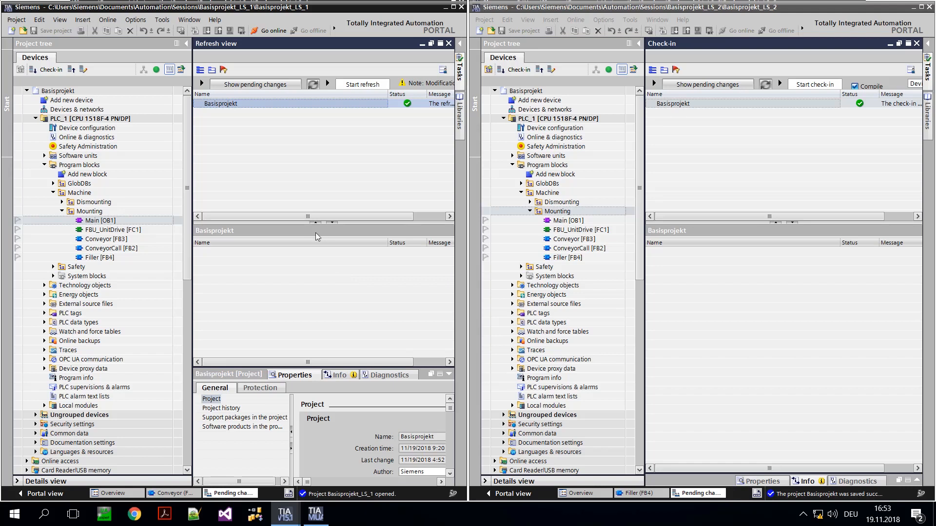
- Open the server project view in Basisprojekt_LS_1 and activate the web server in PLC_1's device configuration
{"action": "left_click", "coordinate": [84, 69]}
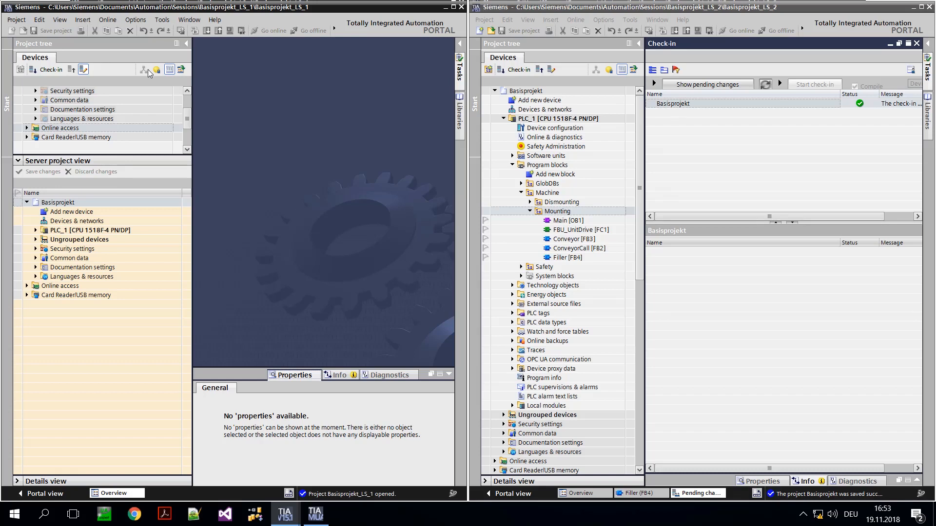
{"action": "left_click", "coordinate": [36, 230]}
{"action": "double_click", "coordinate": [70, 239]}
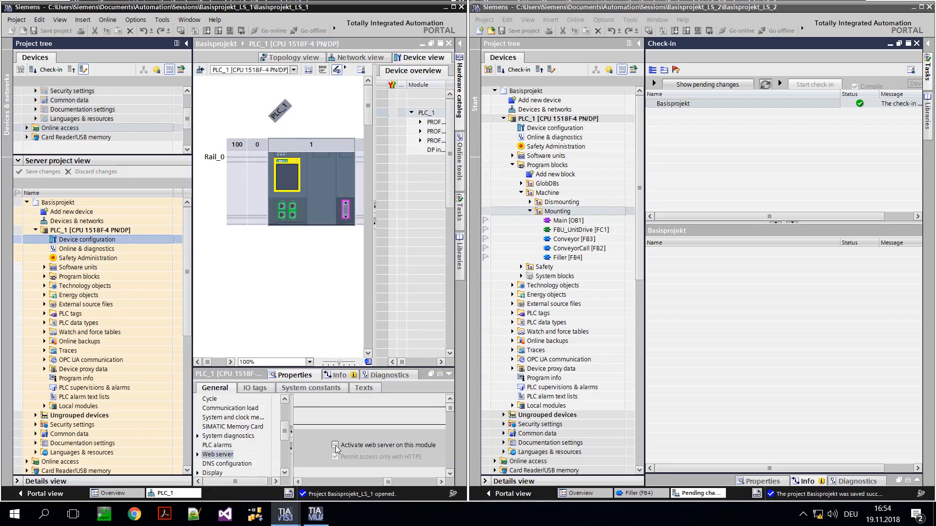
{"action": "left_click", "coordinate": [335, 445]}
{"action": "left_click", "coordinate": [341, 284]}
- Save the server project changes with the comment "webserver"
{"action": "left_click", "coordinate": [17, 171]}
{"action": "left_click", "coordinate": [287, 299]}
{"action": "type", "text": "webserver"}
{"action": "left_click", "coordinate": [286, 319]}
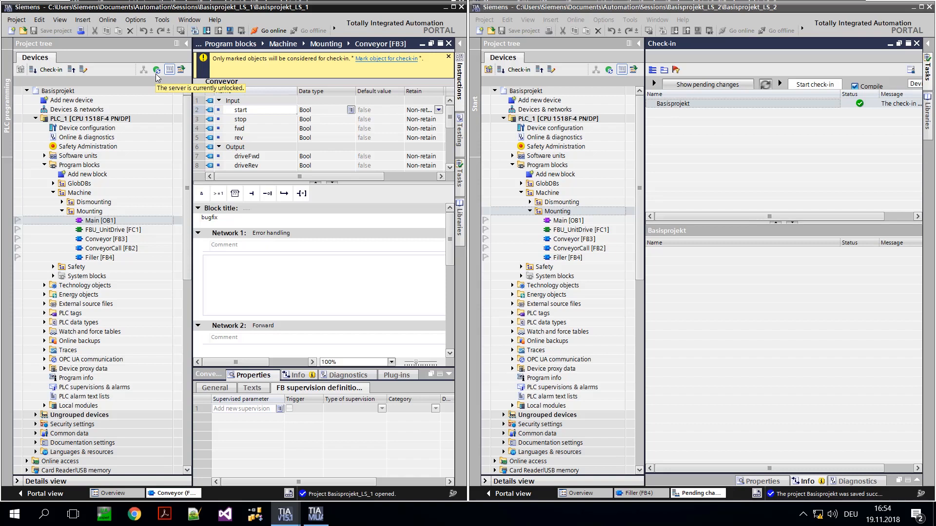
- Refresh Basisprojekt_LS_1 to synchronize the local session with the saved server project changes
{"action": "left_click", "coordinate": [71, 70]}
{"action": "left_click", "coordinate": [365, 85]}
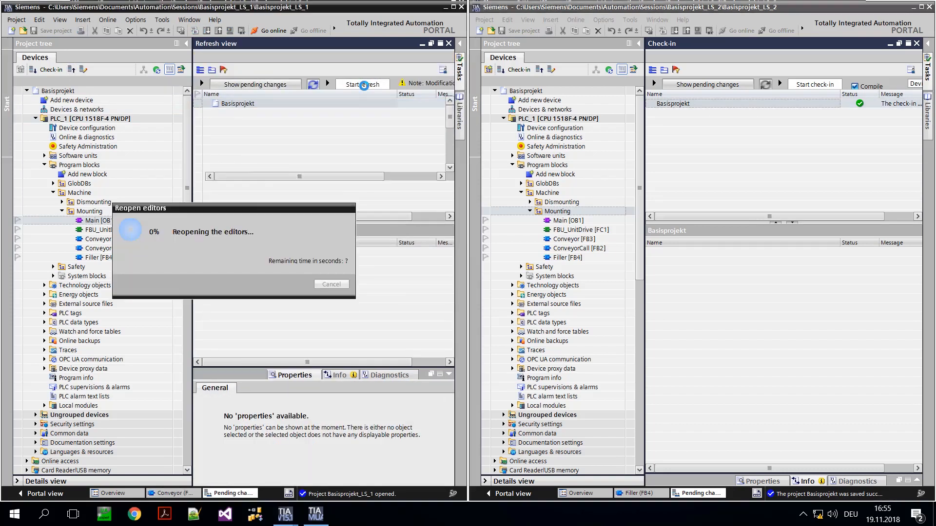
{"action": "left_click", "coordinate": [321, 280]}
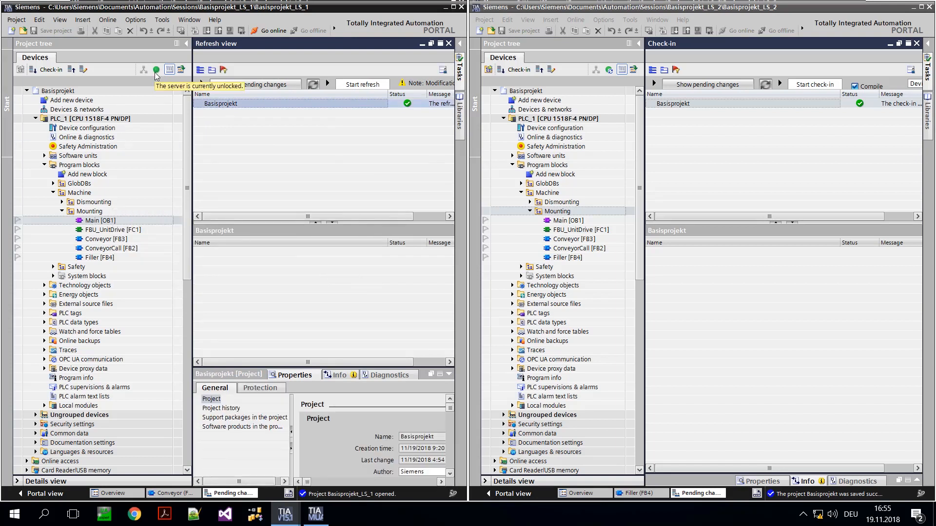
- Switch to the TIA Portal Multiuser Server administration and set Basisprojekt to Multiuser Commissioning mode
{"action": "left_click", "coordinate": [321, 520]}
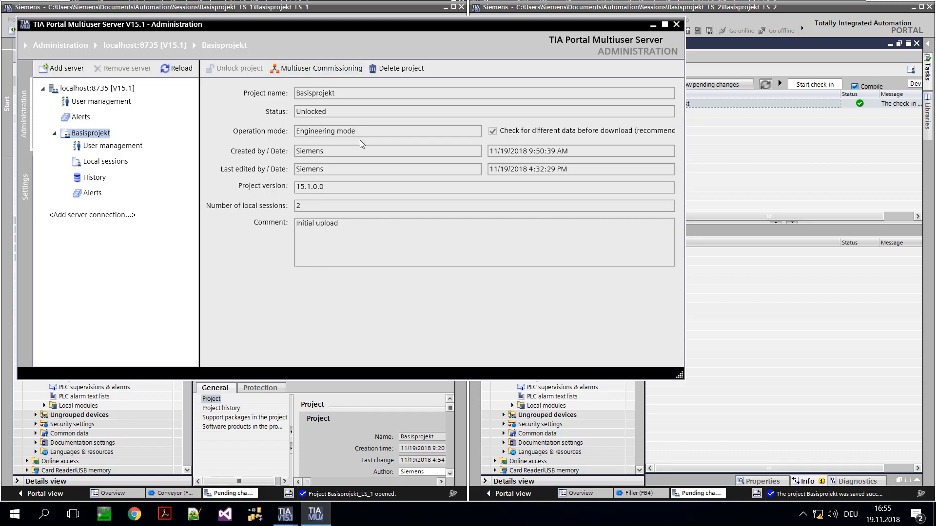
{"action": "left_click", "coordinate": [310, 69]}
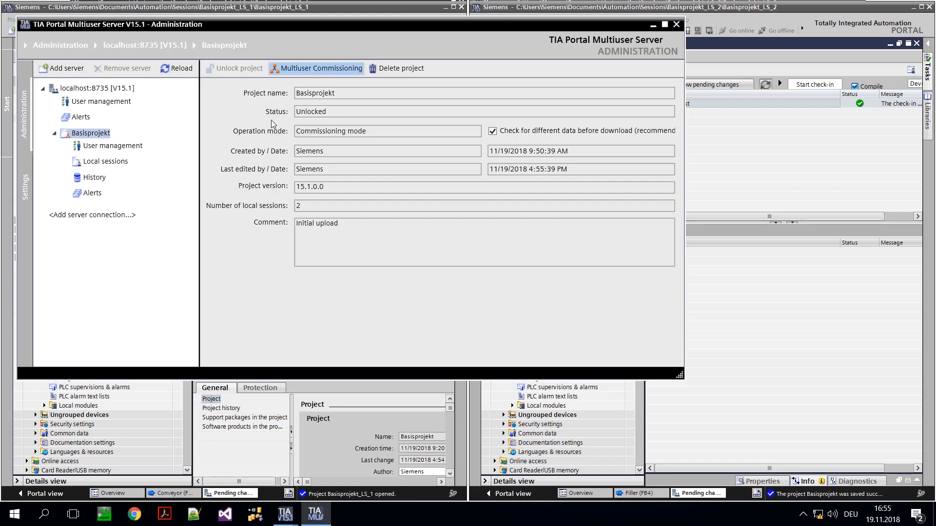
- Return to Basisprojekt_LS_1, open the multiuser server project management and select Local Multiuser Server as the server
{"action": "left_click", "coordinate": [169, 432]}
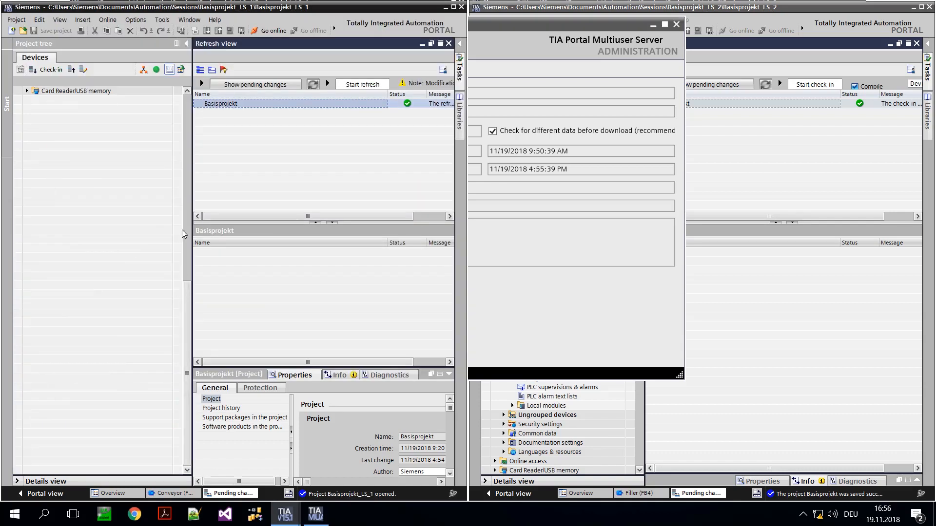
{"action": "left_click", "coordinate": [16, 19]}
{"action": "mouse_move", "coordinate": [35, 121]}
{"action": "left_click", "coordinate": [184, 123]}
{"action": "left_click", "coordinate": [174, 167]}
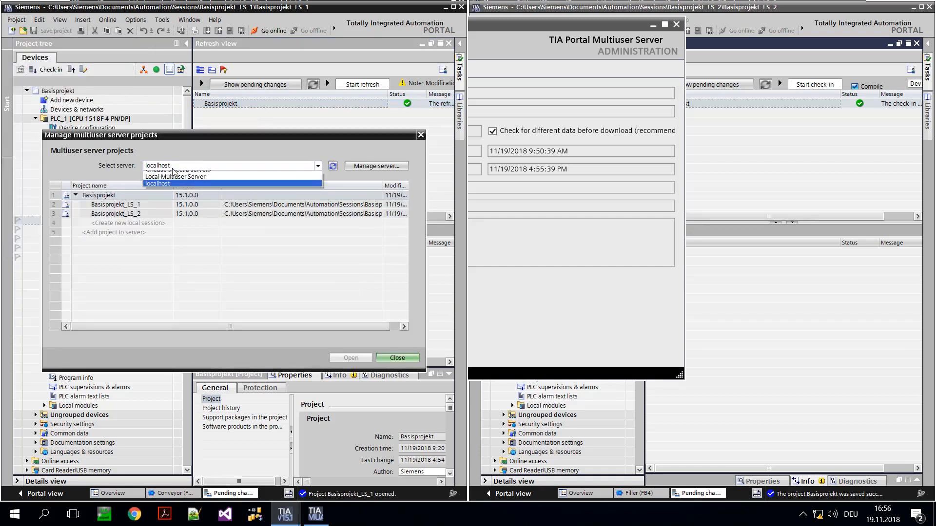
{"action": "left_click", "coordinate": [173, 185]}
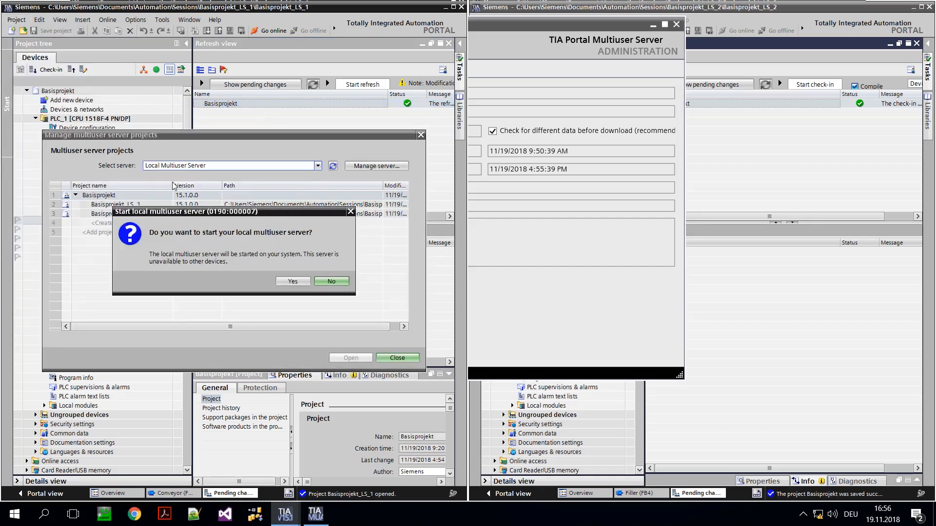